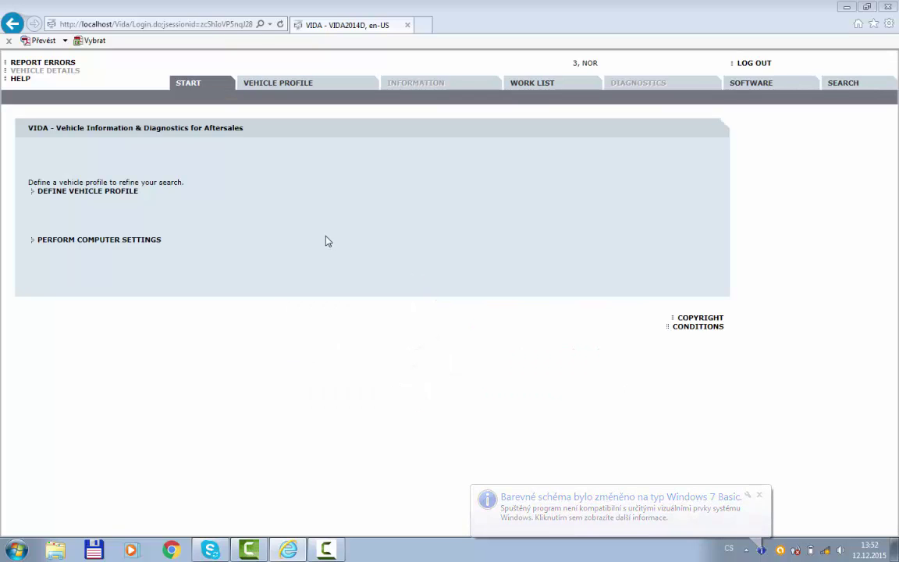
# Step: Define the vehicle profile from the identified V70 (00-08) model year 2000, with steering L.H.D and body style 5DRS S.R
pyautogui.click(121, 193)
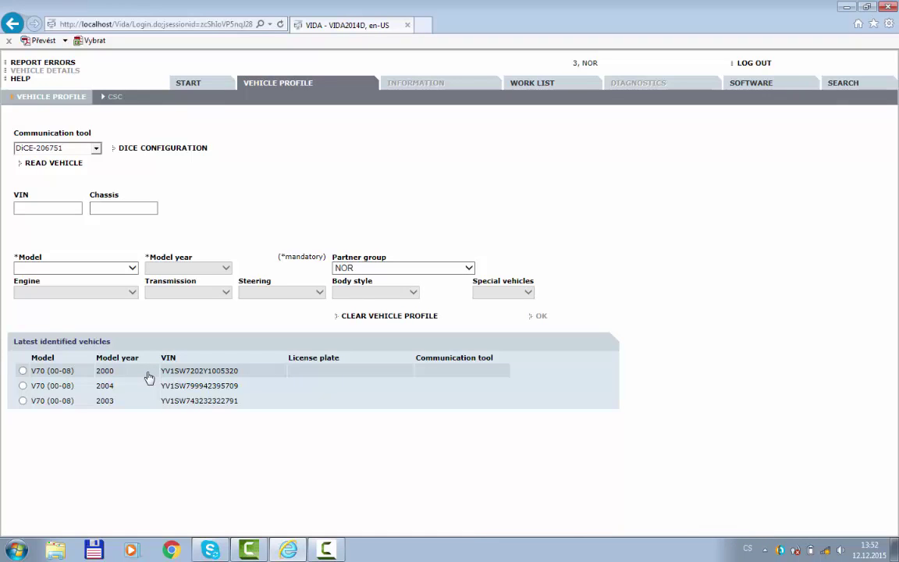
pyautogui.click(166, 373)
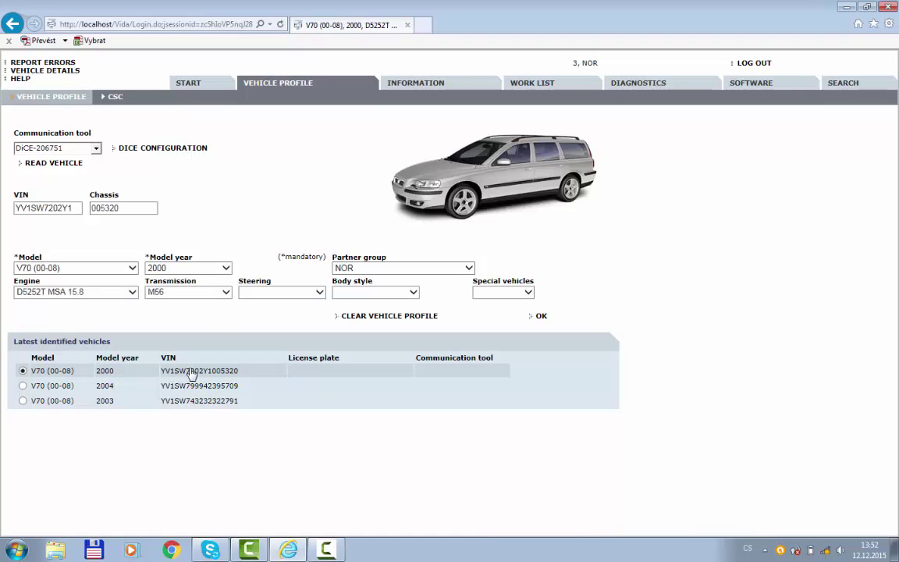
pyautogui.click(249, 299)
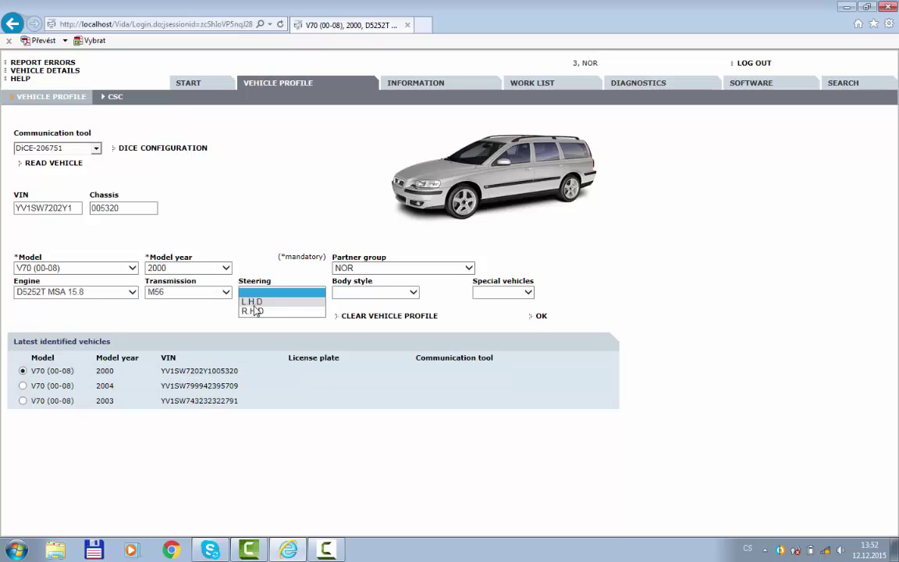
pyautogui.click(249, 302)
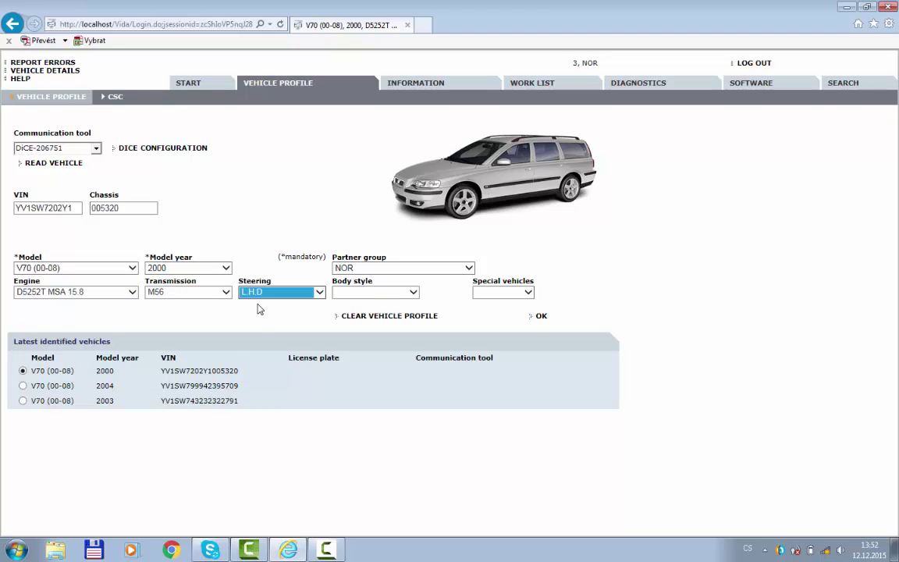
pyautogui.click(411, 294)
pyautogui.click(412, 304)
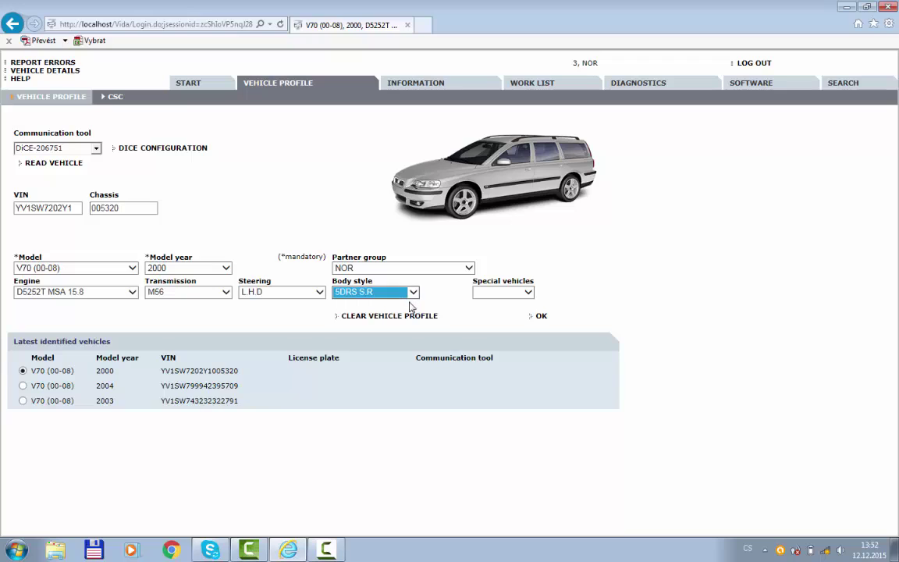
pyautogui.click(541, 317)
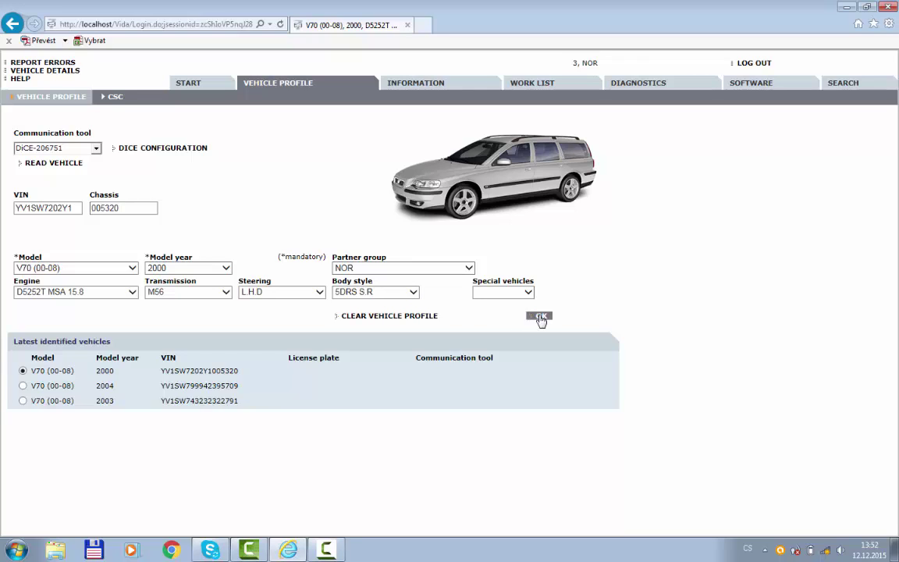
# Step: Run a new diagnostic readout of the vehicle, erasing the previous readouts
pyautogui.click(638, 86)
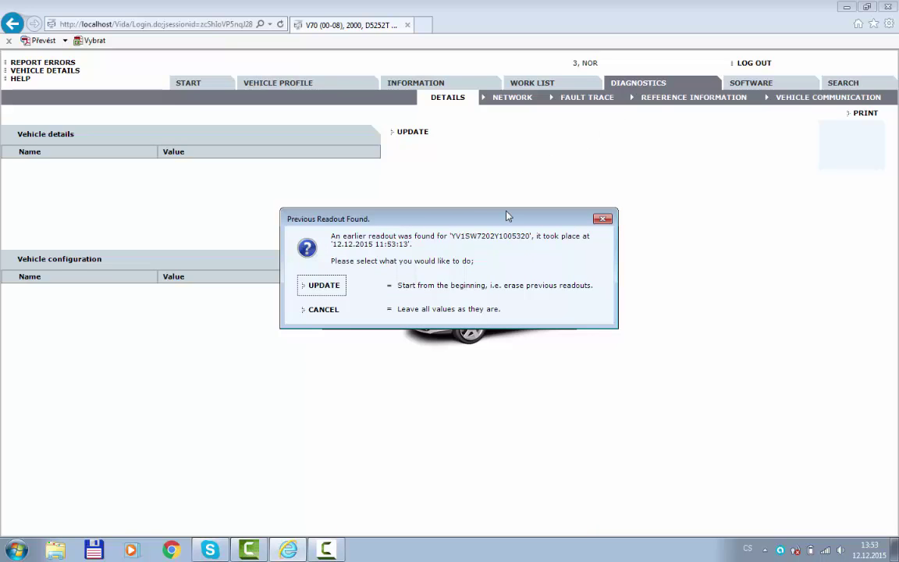
pyautogui.click(326, 290)
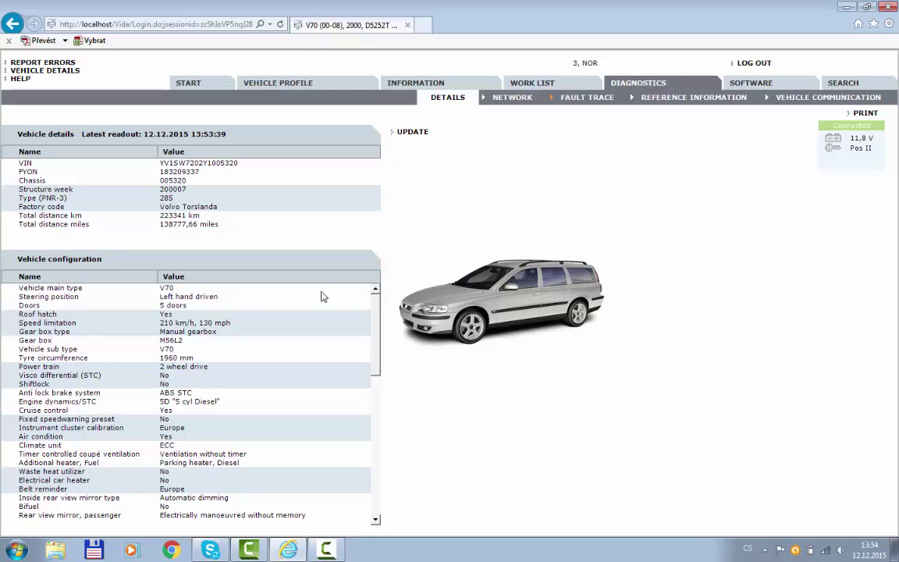
# Step: Open the fault trace and review its Unselected CSC and Delivery fault lists
pyautogui.click(607, 103)
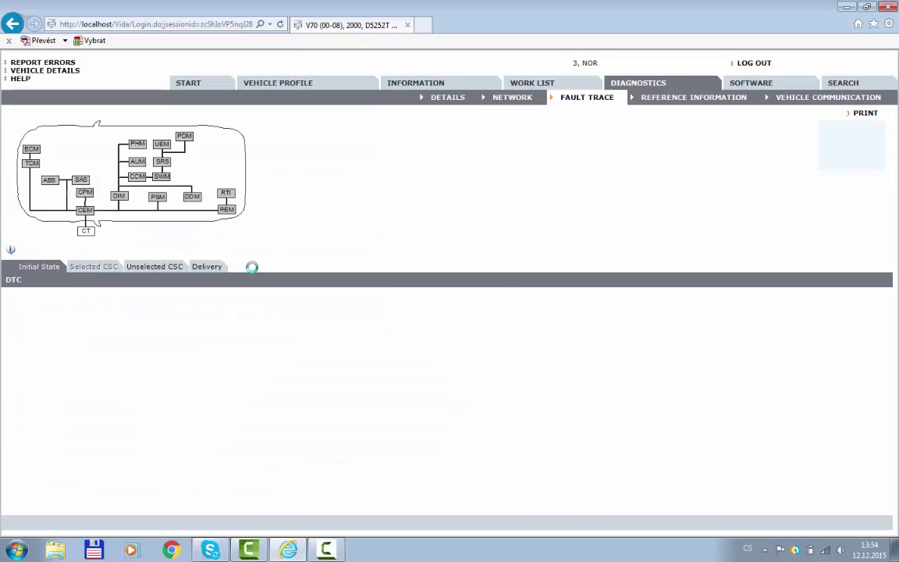
pyautogui.click(156, 267)
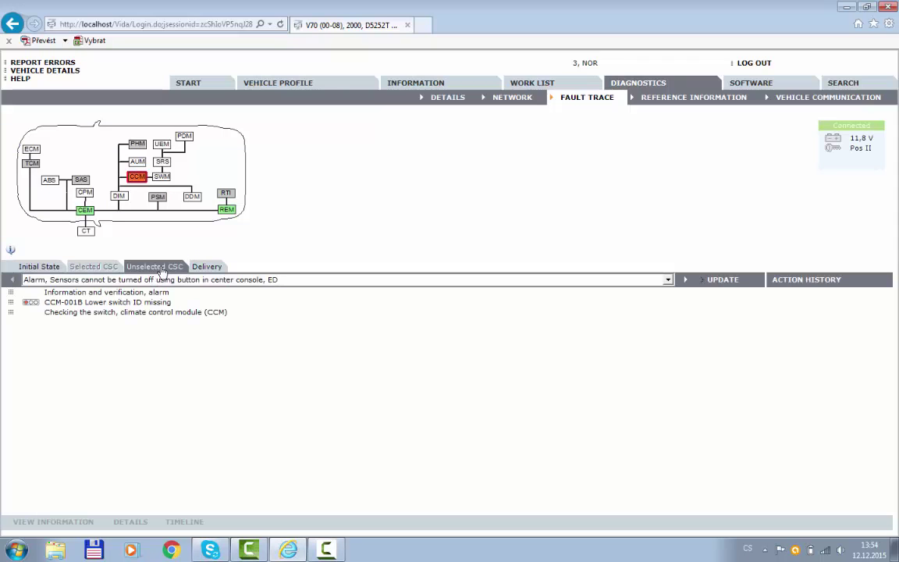
pyautogui.click(208, 266)
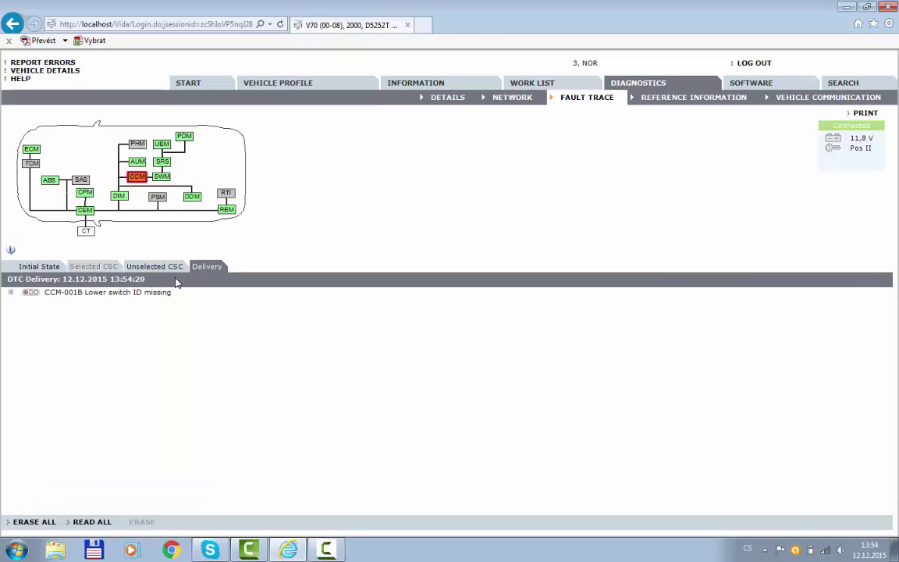
# Step: Examine the details and overview of the Initial State fault CCM-001B Lower switch ID missing, and close its extended view
pyautogui.click(38, 267)
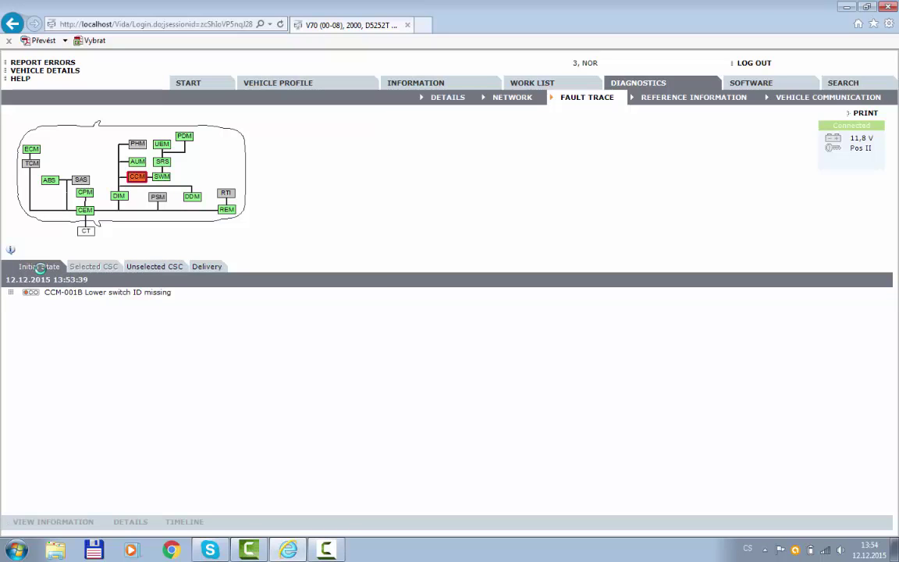
pyautogui.click(134, 294)
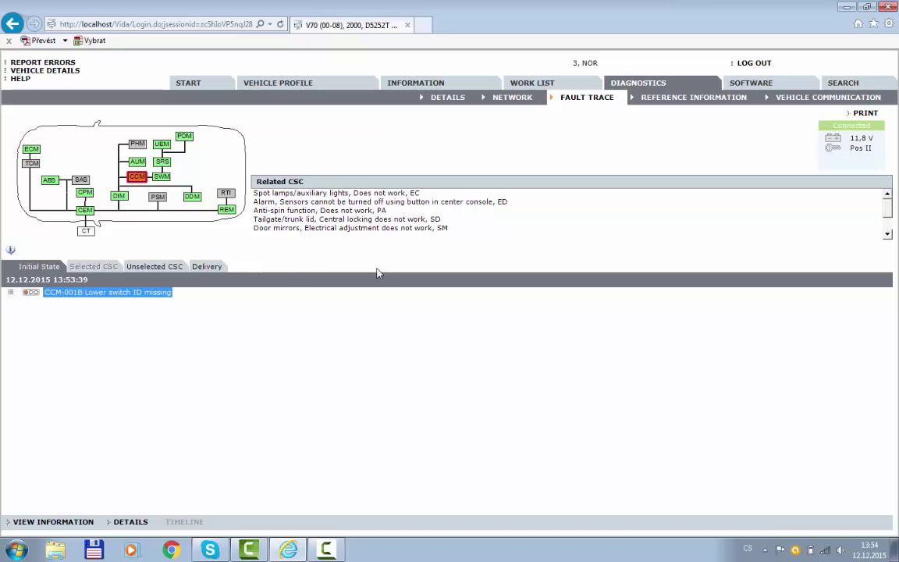
pyautogui.click(43, 521)
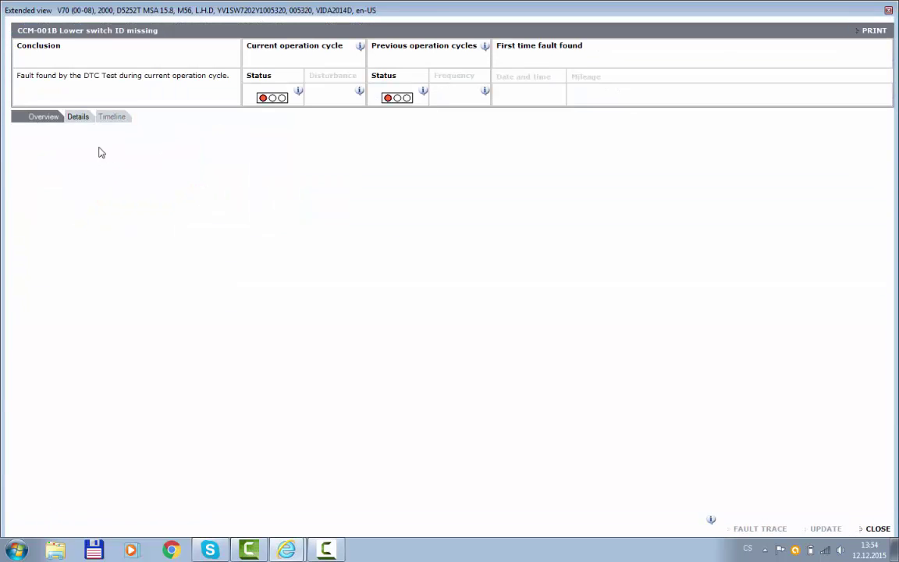
pyautogui.click(78, 117)
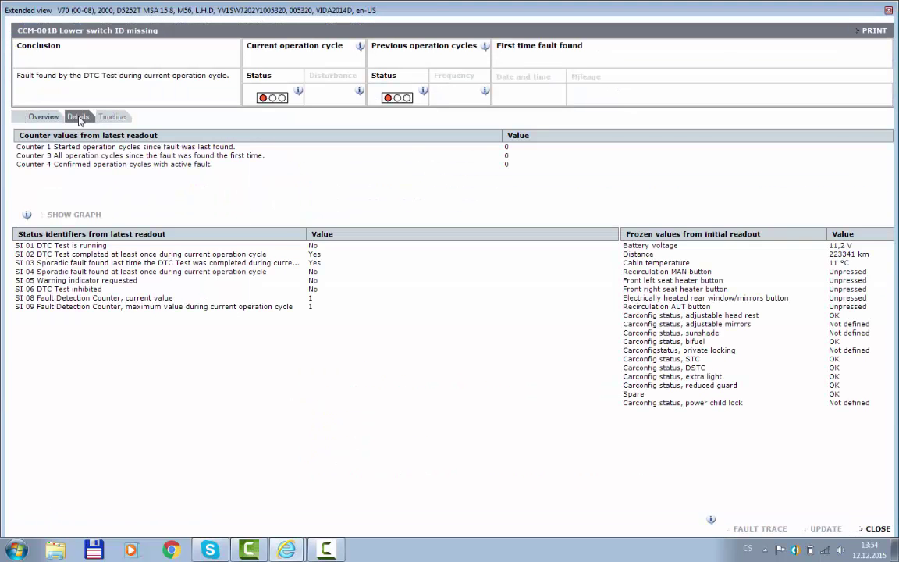
pyautogui.click(39, 118)
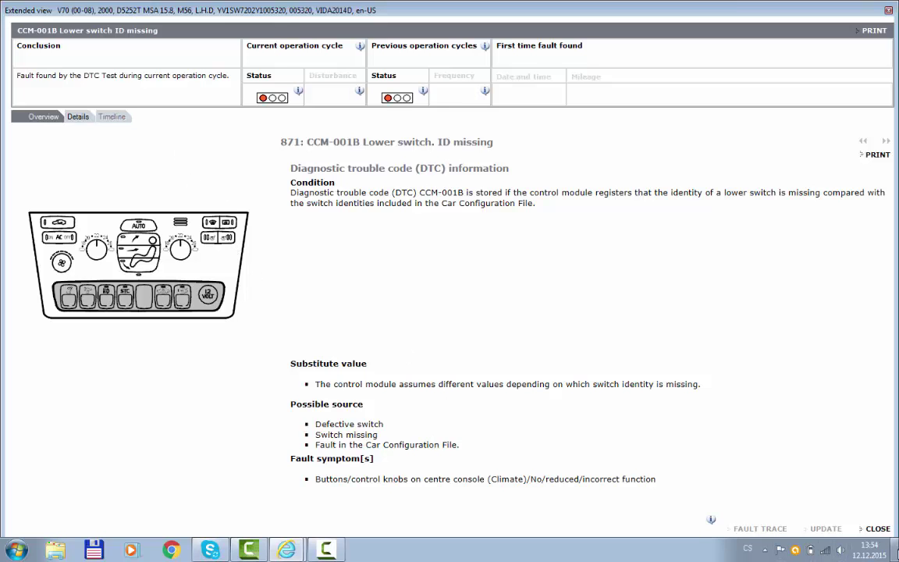
pyautogui.click(877, 528)
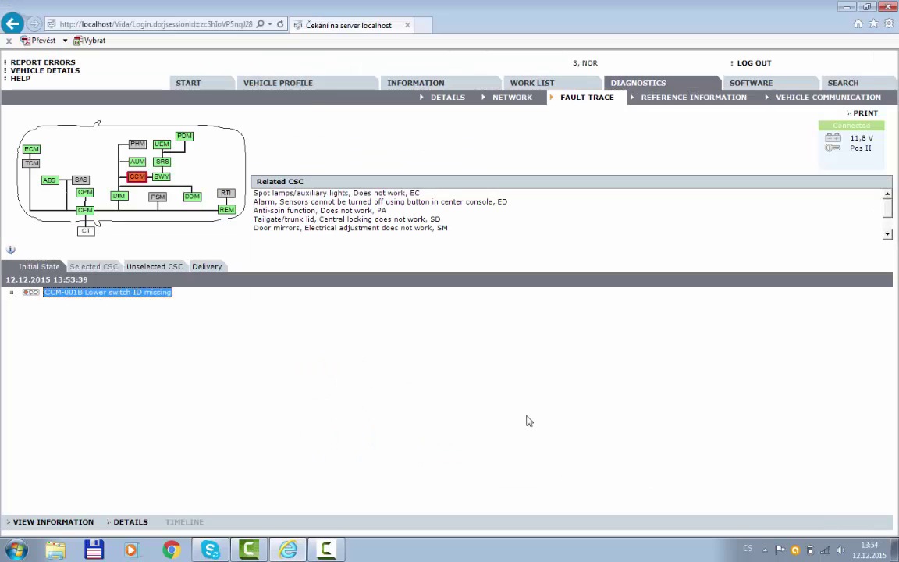
# Step: Read the "Information and verification, alarm" document listed under the unselected CSC
pyautogui.click(156, 266)
pyautogui.click(97, 294)
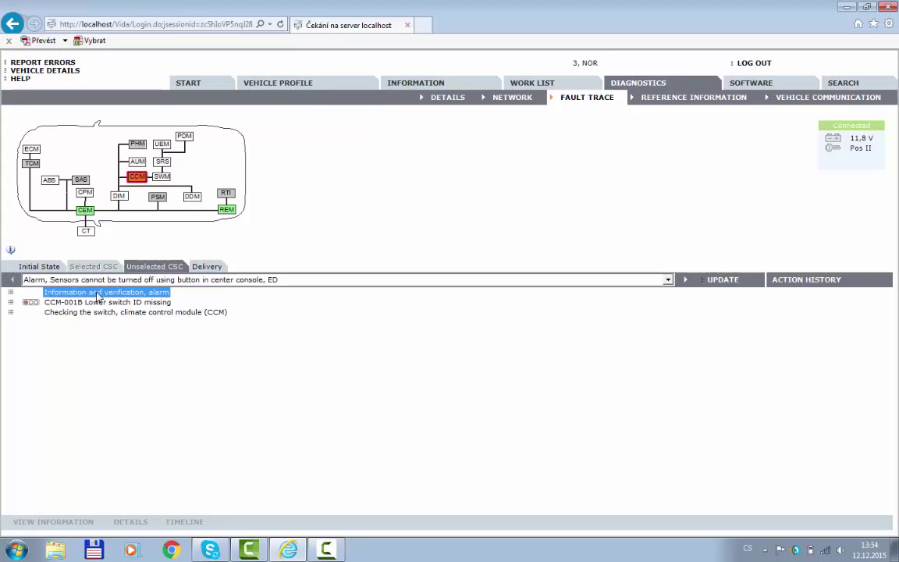
pyautogui.click(55, 522)
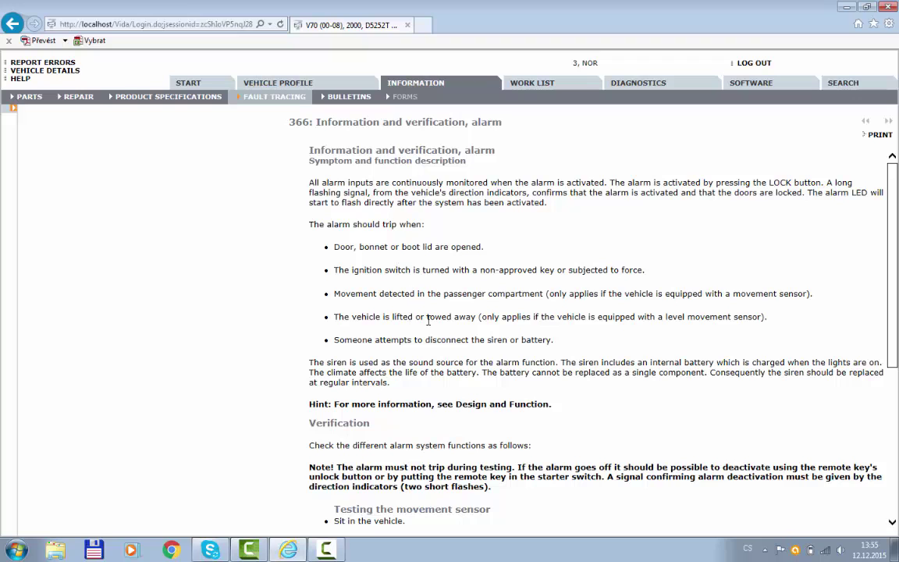
pyautogui.scroll(-5, 427, 320)
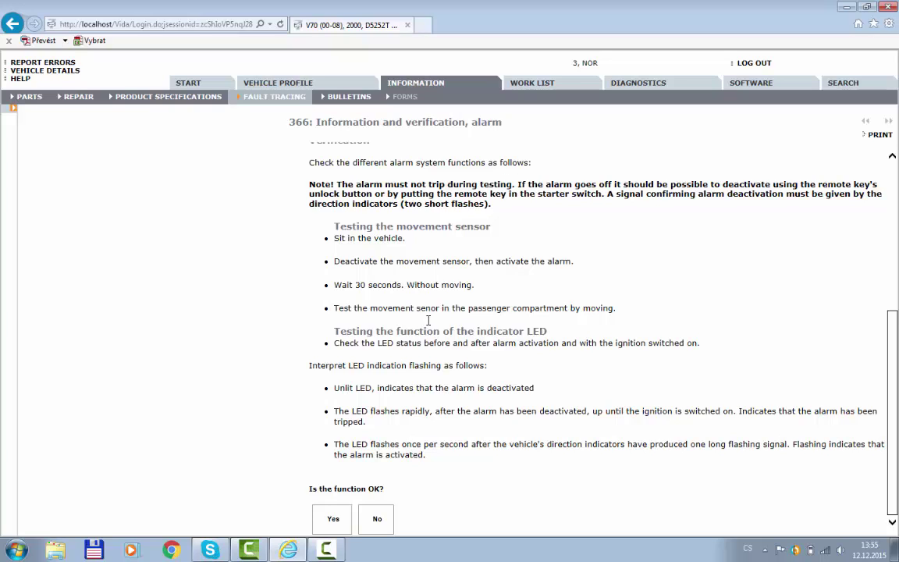
pyautogui.scroll(3, 428, 320)
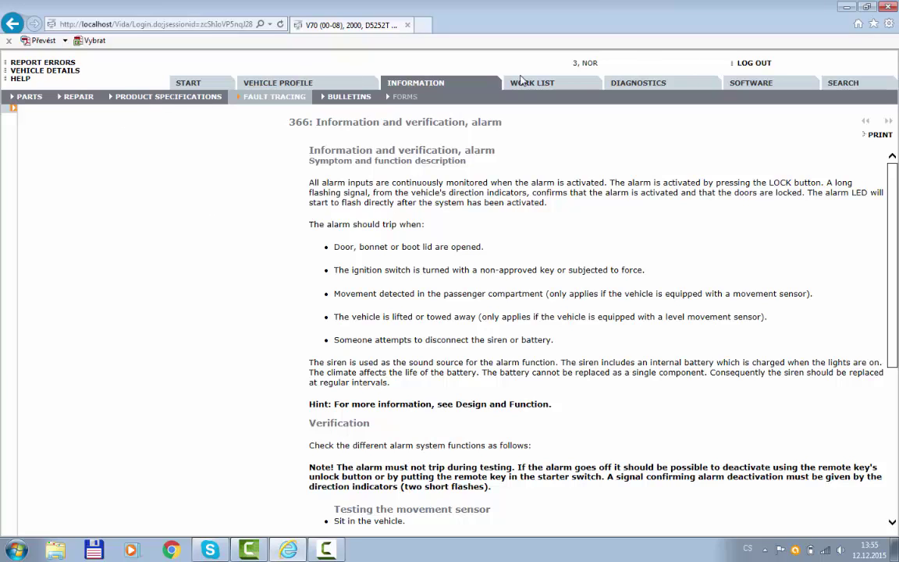
# Step: Return to the fault trace and view the information on "Checking the switch, climate control module (CCM)"
pyautogui.click(623, 86)
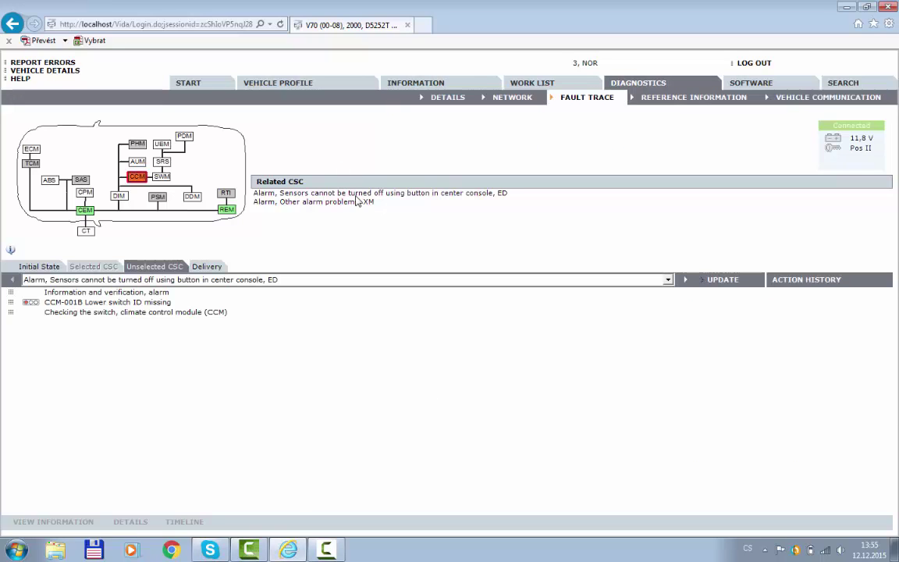
pyautogui.click(119, 303)
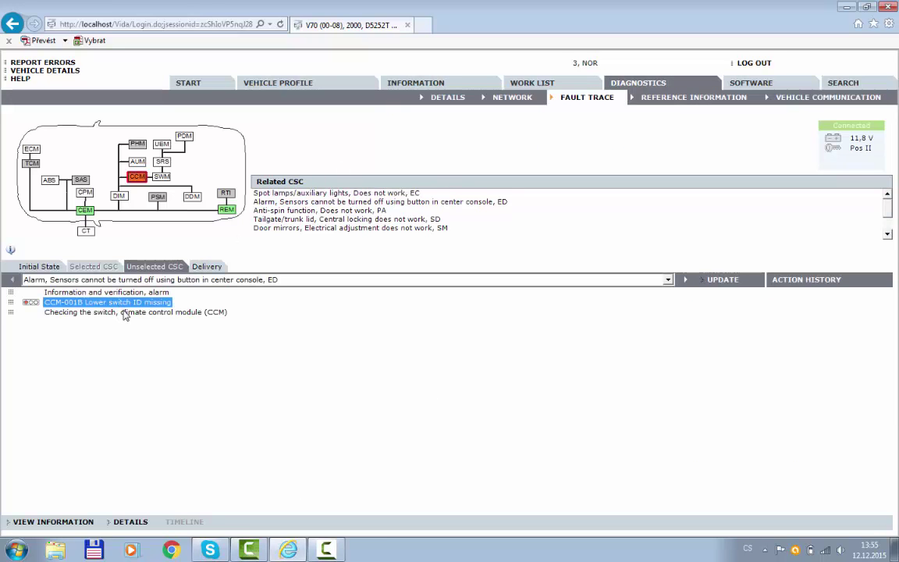
pyautogui.click(125, 312)
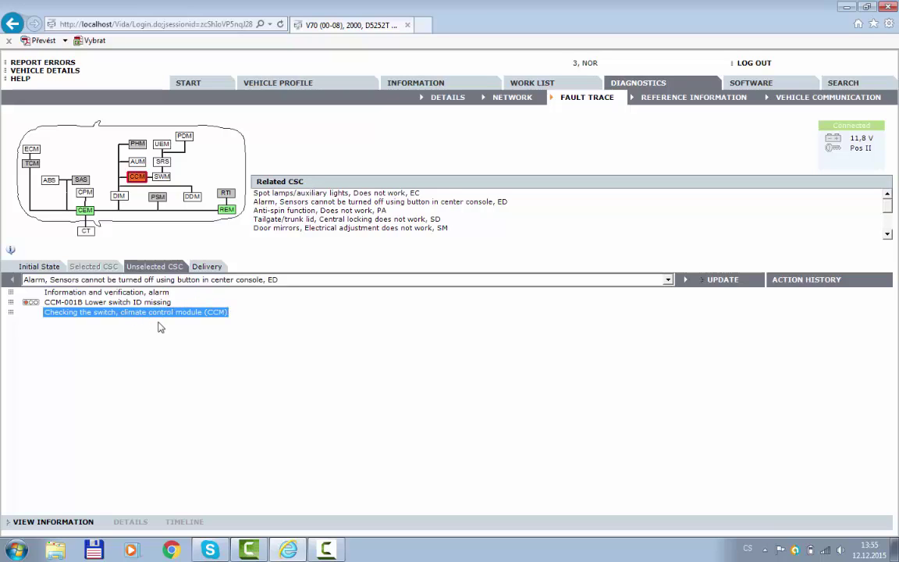
pyautogui.click(84, 522)
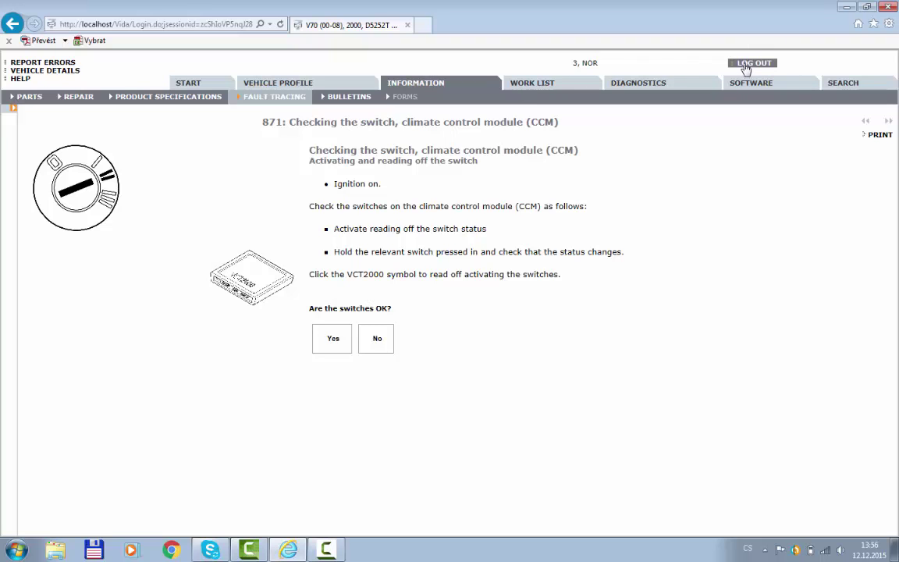
# Step: Log out of the diagnostic session and close the browser window
pyautogui.press('super+Down')
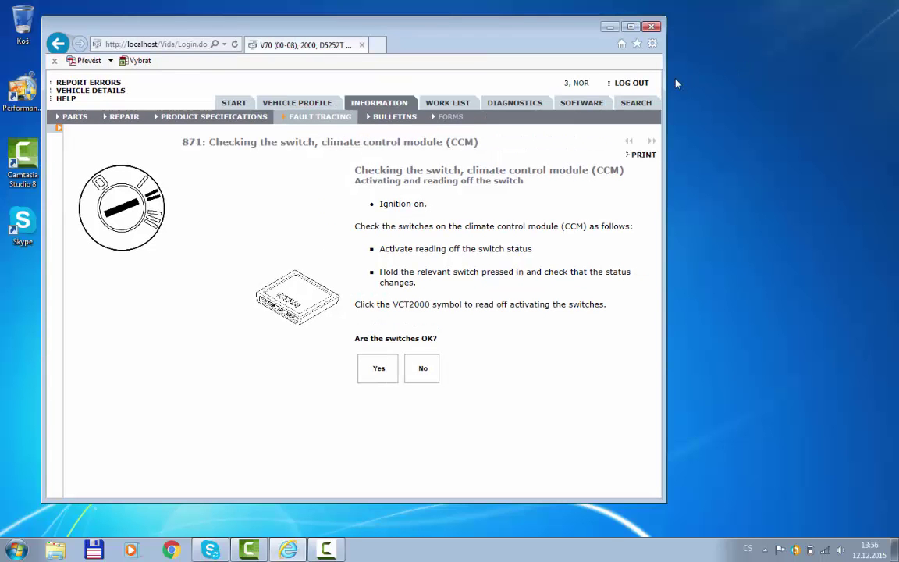
pyautogui.click(636, 84)
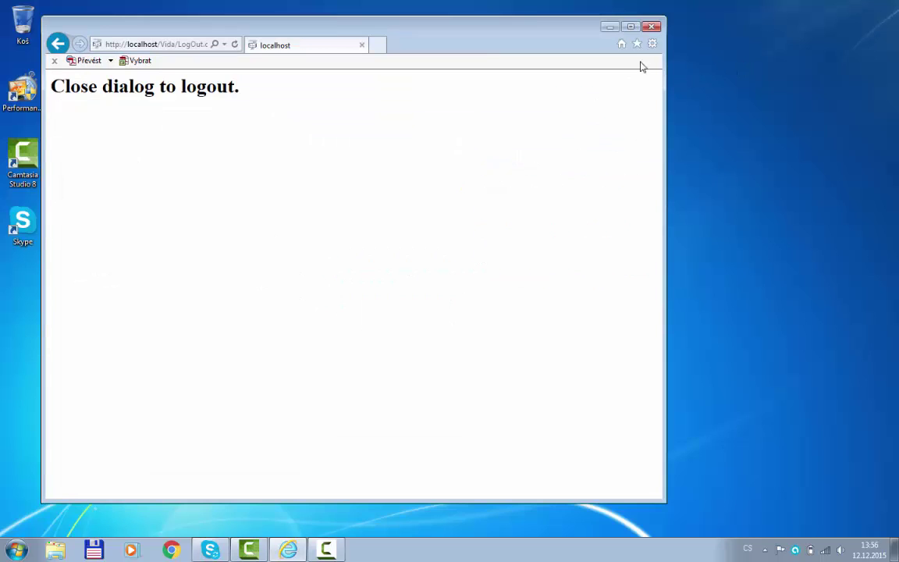
pyautogui.click(653, 26)
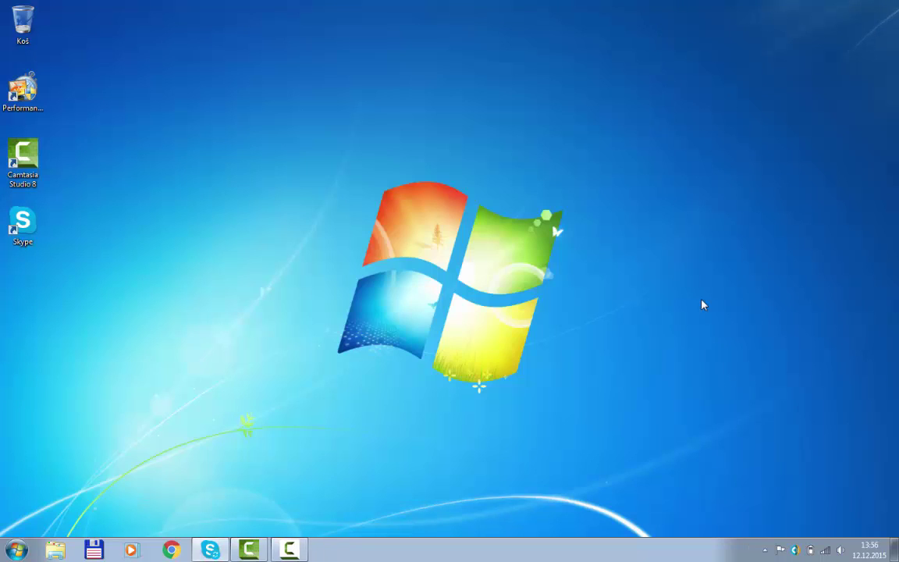